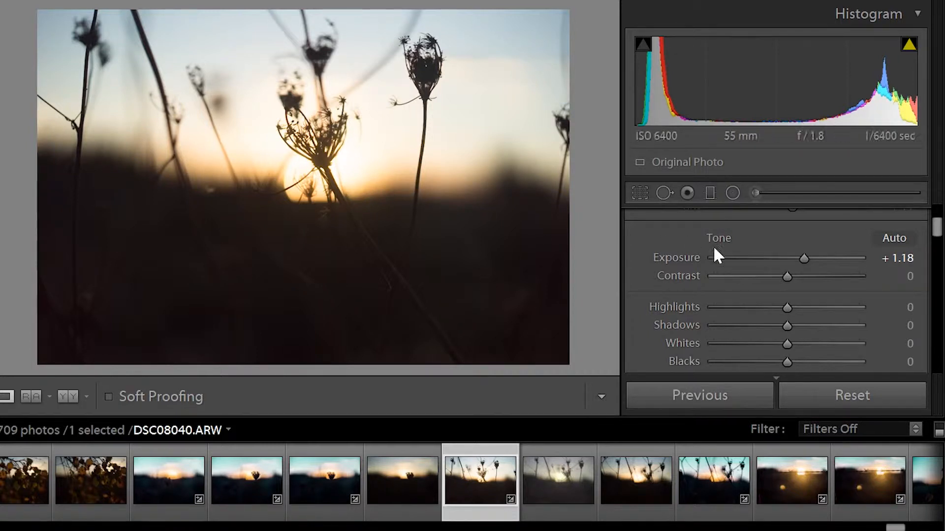
- Reset Exposure on the sunset seedhead photo from +1.18 back to 0.00
{"action": "double_click", "coordinate": [797, 256]}
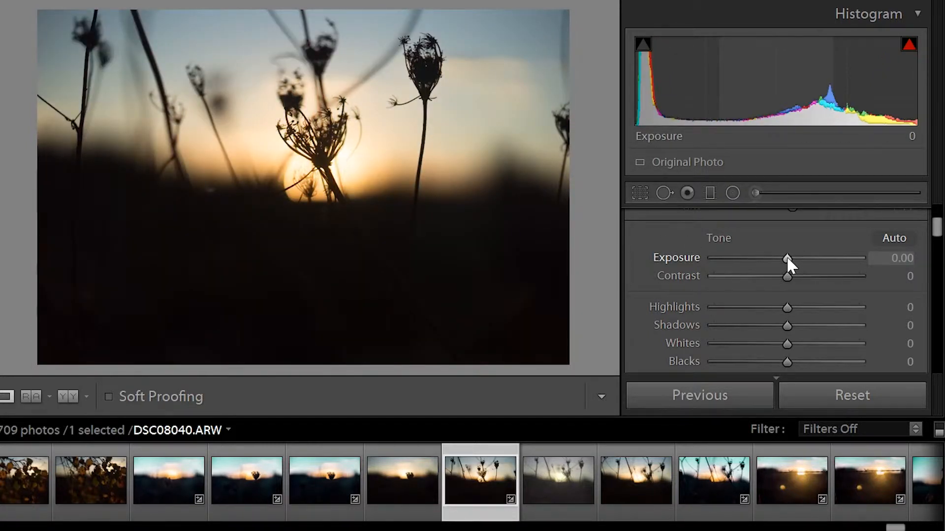
- Raise Exposure to +1.27 and Contrast to +100, then pull Highlights toward -100
{"action": "left_click_drag", "start_coordinate": [787, 256], "coordinate": [873, 279]}
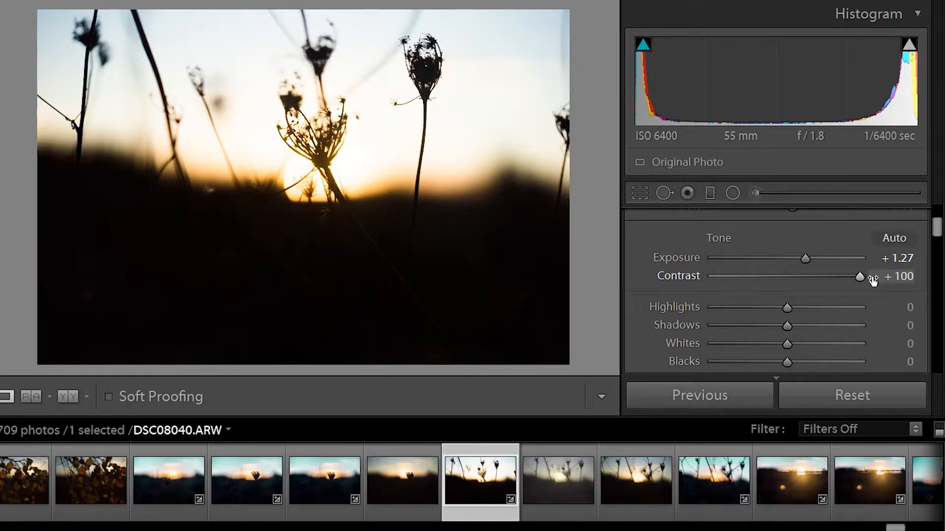
{"action": "left_click_drag", "start_coordinate": [862, 278], "coordinate": [828, 275]}
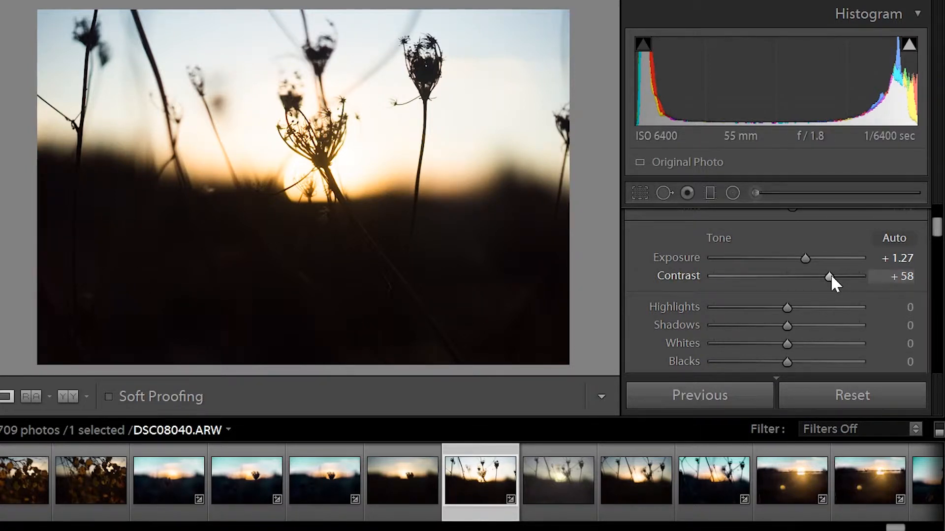
{"action": "left_click_drag", "start_coordinate": [830, 276], "coordinate": [893, 283]}
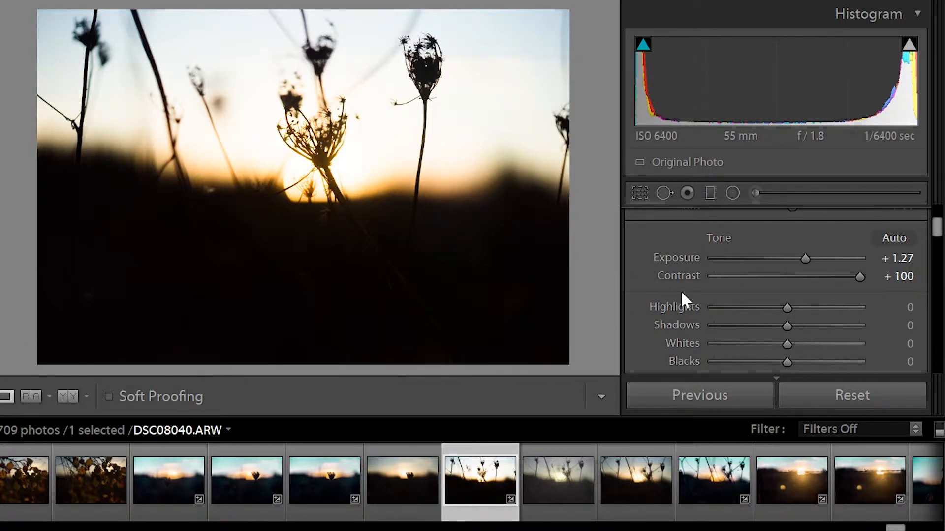
{"action": "left_click_drag", "start_coordinate": [784, 306], "coordinate": [660, 305]}
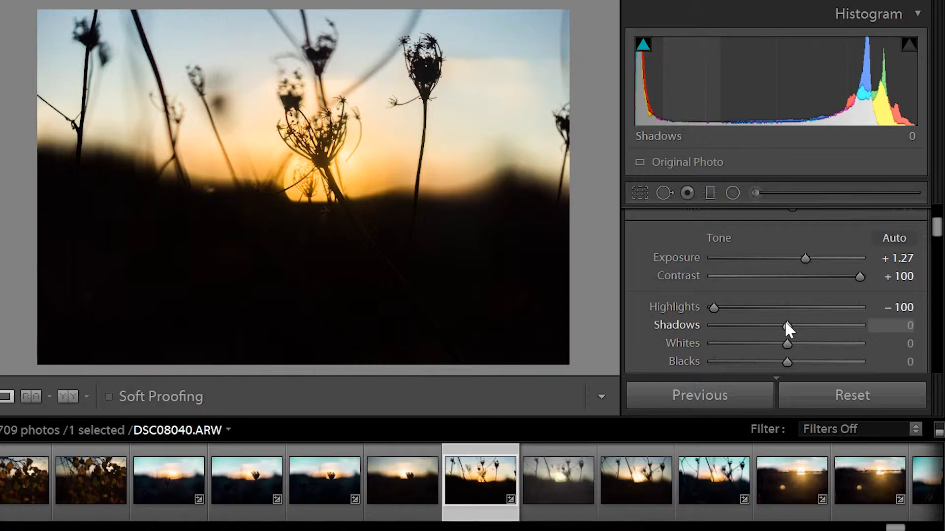
- Try several Shadows values and settle Shadows at about +18, keeping the silhouettes dark
{"action": "left_click_drag", "start_coordinate": [785, 324], "coordinate": [852, 326]}
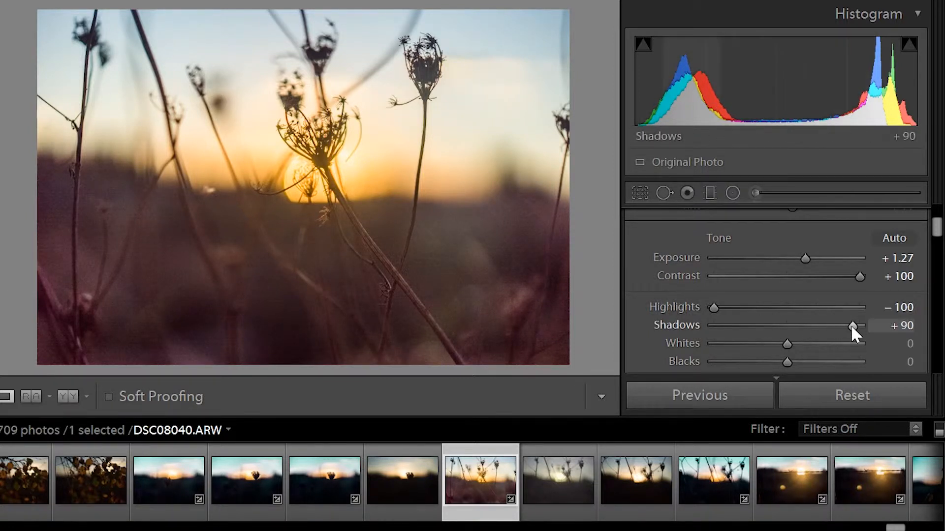
{"action": "left_click_drag", "start_coordinate": [851, 325], "coordinate": [787, 325]}
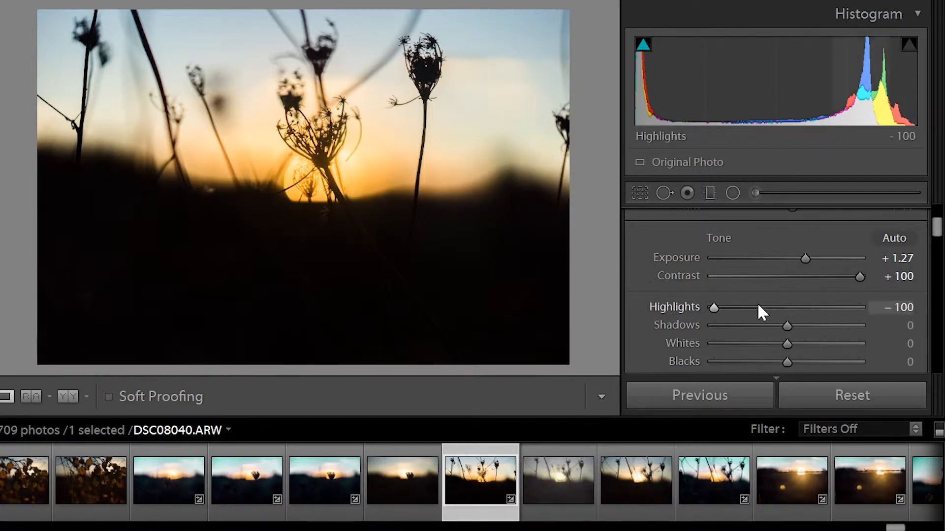
{"action": "left_click_drag", "start_coordinate": [787, 326], "coordinate": [804, 326]}
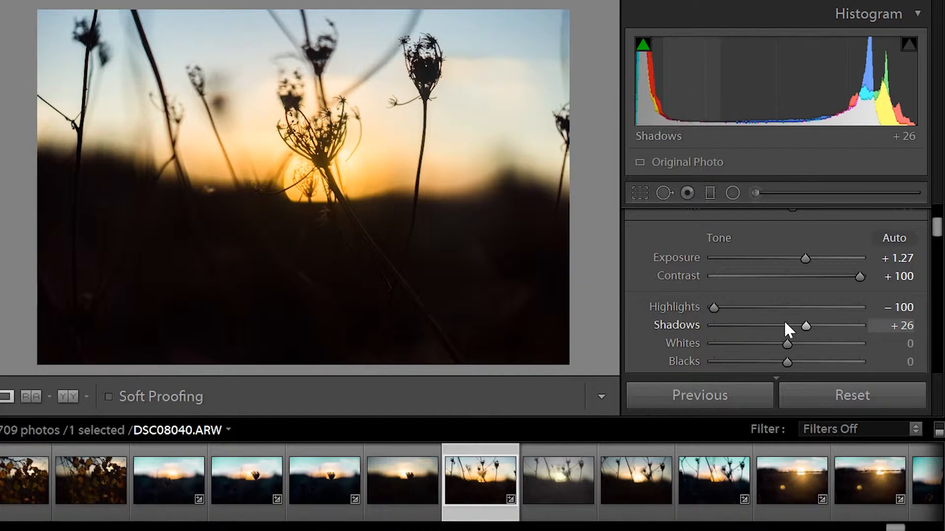
{"action": "left_click_drag", "start_coordinate": [786, 325], "coordinate": [800, 326]}
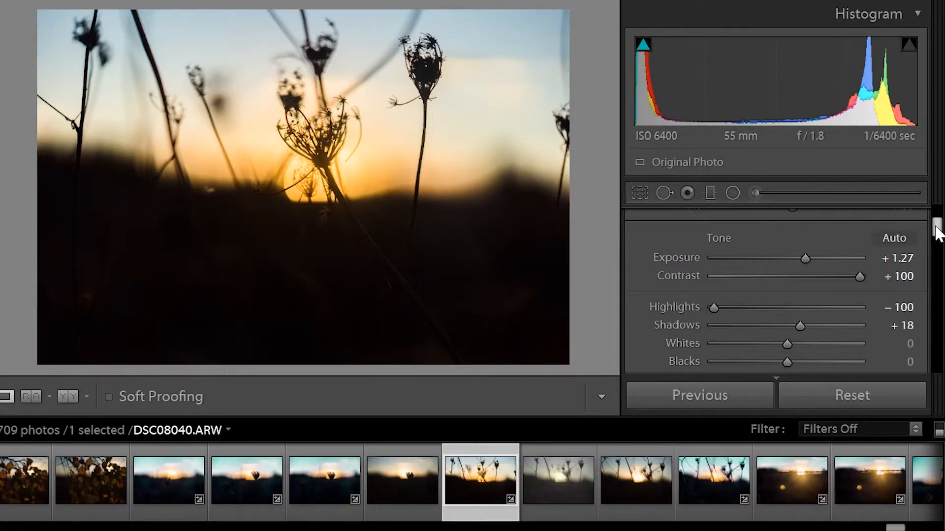
{"action": "left_click_drag", "start_coordinate": [936, 231], "coordinate": [938, 235]}
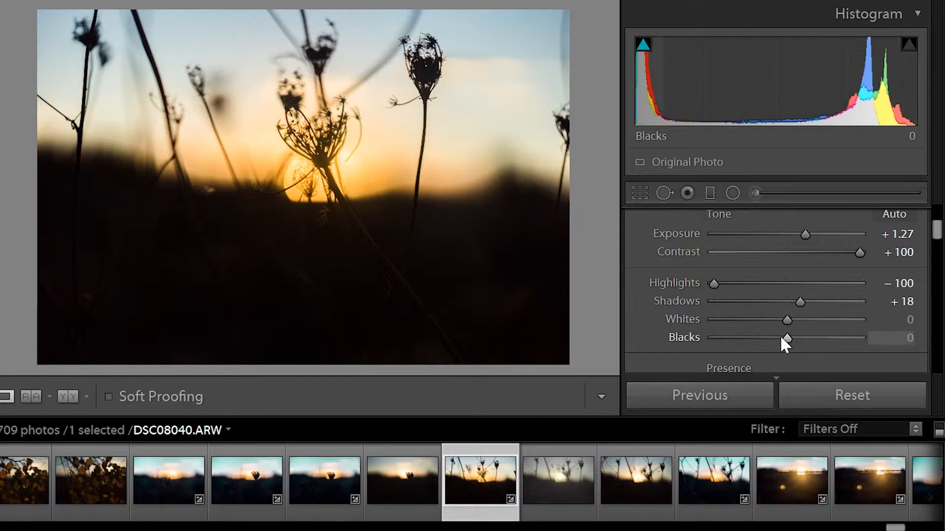
- Test and reset Blacks, then set Blacks to +17 and scroll down to Presence
{"action": "mouse_move", "coordinate": [784, 336]}
{"action": "left_mouse_down"}
{"action": "mouse_move", "coordinate": [743, 325]}
{"action": "mouse_move", "coordinate": [790, 323]}
{"action": "left_mouse_up"}
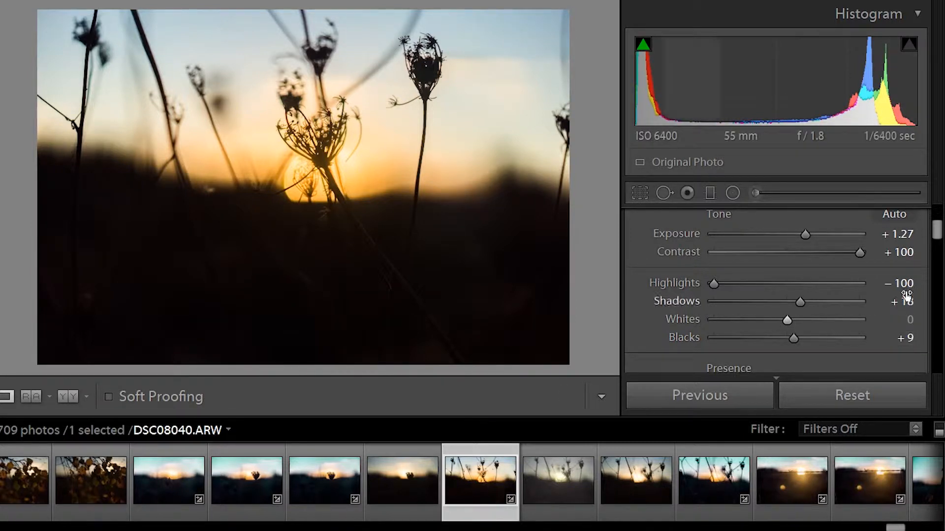
{"action": "double_click", "coordinate": [791, 339]}
{"action": "left_click_drag", "start_coordinate": [786, 338], "coordinate": [792, 335]}
{"action": "double_click", "coordinate": [793, 335]}
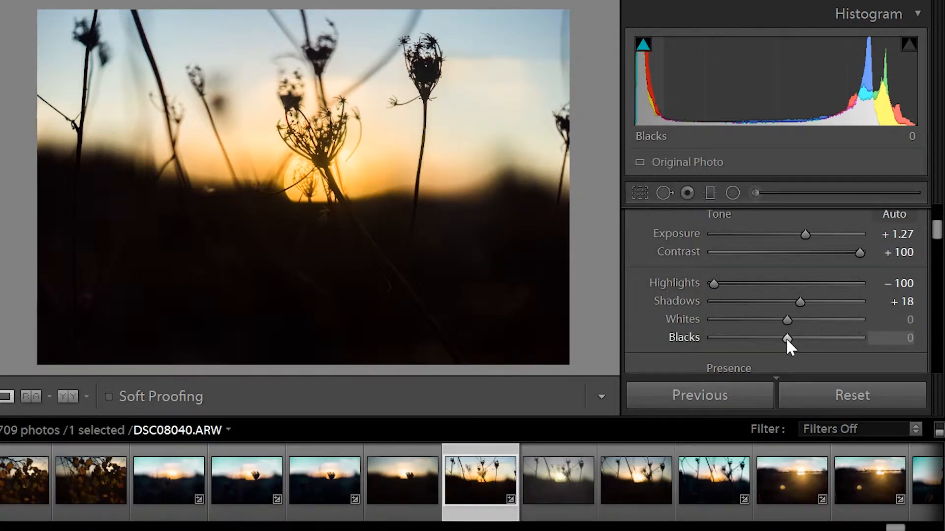
{"action": "left_click_drag", "start_coordinate": [787, 338], "coordinate": [798, 341]}
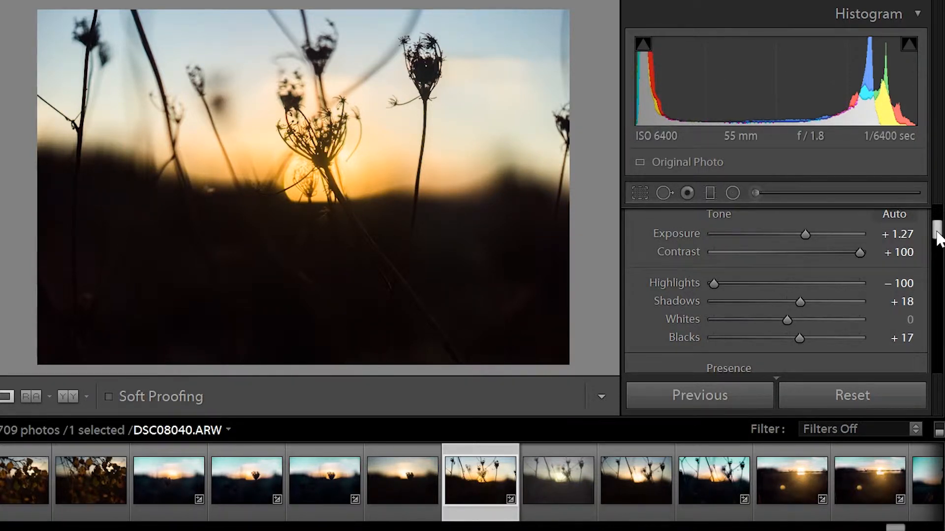
{"action": "left_click_drag", "start_coordinate": [938, 239], "coordinate": [937, 249]}
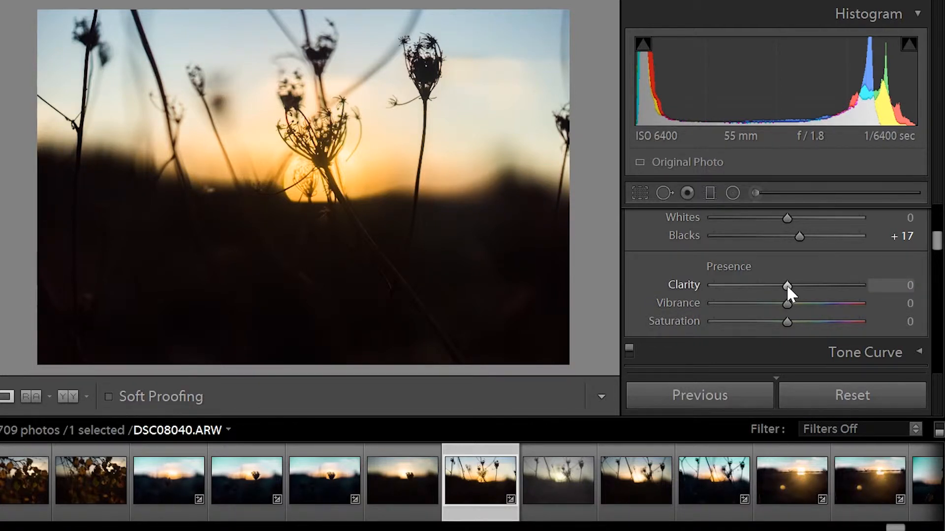
- Set Clarity to +45, ease Exposure to +1.13, nudge Blacks up, and add Vibrance +10
{"action": "left_click_drag", "start_coordinate": [786, 284], "coordinate": [819, 282]}
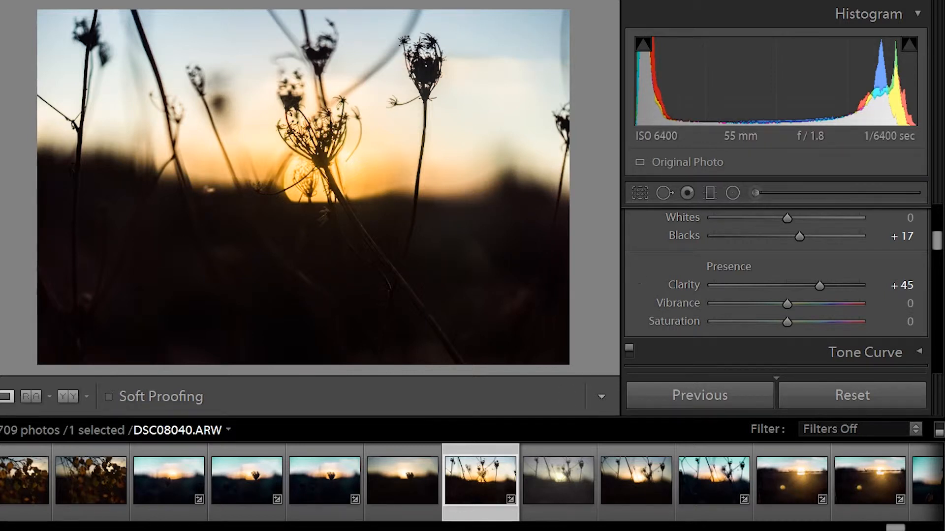
{"action": "mouse_move", "coordinate": [937, 239]}
{"action": "left_mouse_down"}
{"action": "mouse_move", "coordinate": [937, 211]}
{"action": "mouse_move", "coordinate": [937, 236]}
{"action": "left_mouse_up"}
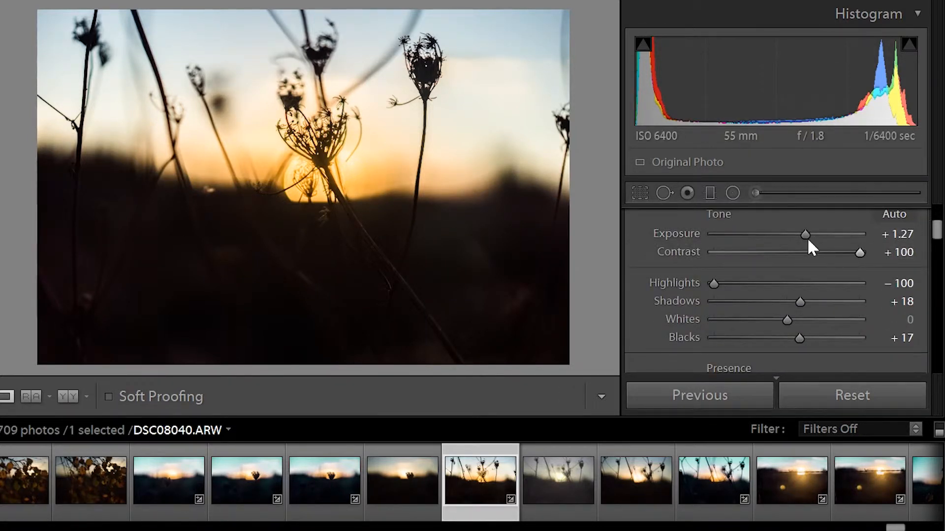
{"action": "left_click_drag", "start_coordinate": [806, 235], "coordinate": [804, 235]}
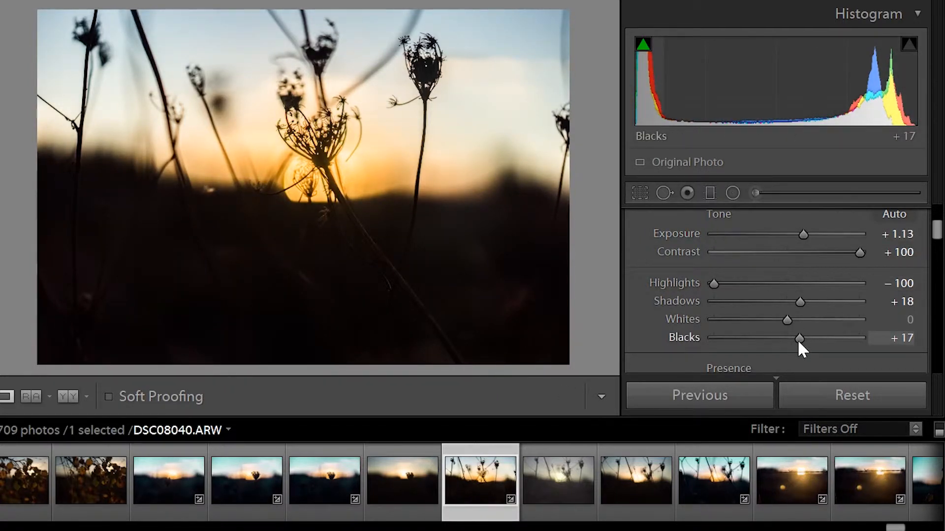
{"action": "left_click_drag", "start_coordinate": [798, 340], "coordinate": [804, 341]}
{"action": "mouse_move", "coordinate": [936, 231]}
{"action": "left_mouse_down"}
{"action": "mouse_move", "coordinate": [936, 250]}
{"action": "mouse_move", "coordinate": [935, 243]}
{"action": "left_mouse_up"}
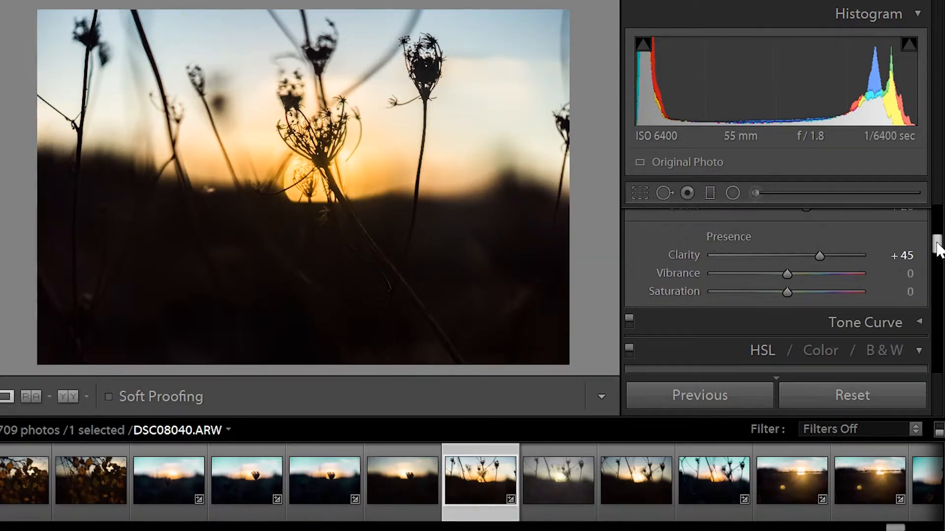
{"action": "left_click_drag", "start_coordinate": [786, 274], "coordinate": [793, 292]}
{"action": "scroll", "coordinate": [796, 293], "scroll_direction": "up", "scroll_amount": 3}
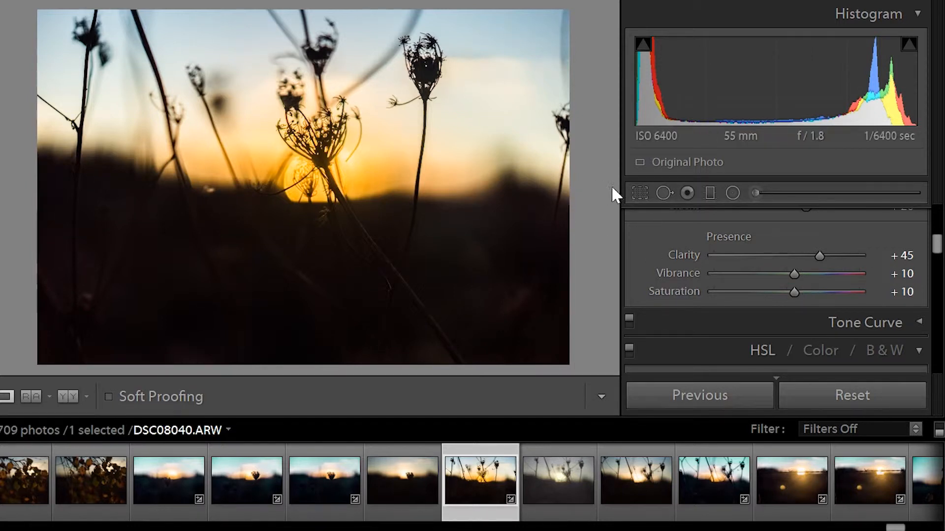
{"action": "left_click", "coordinate": [640, 194]}
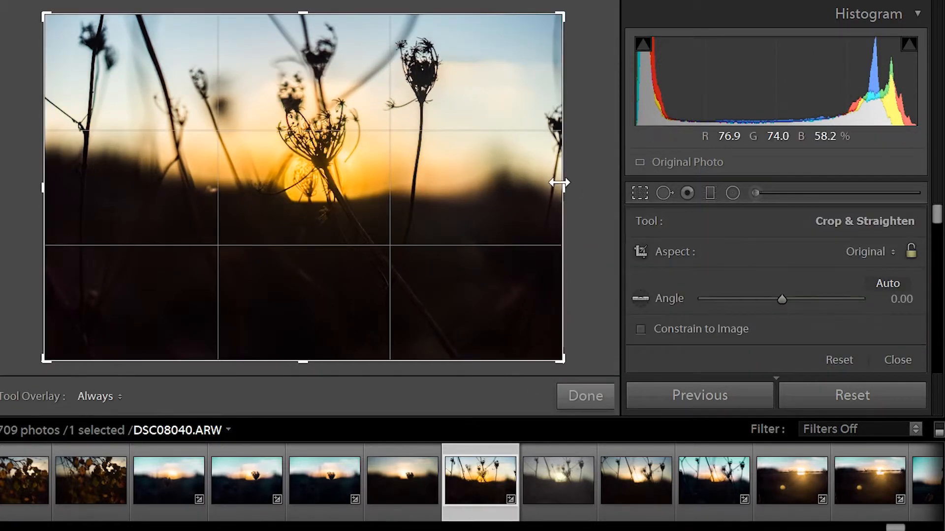
{"action": "left_click_drag", "start_coordinate": [565, 184], "coordinate": [501, 186]}
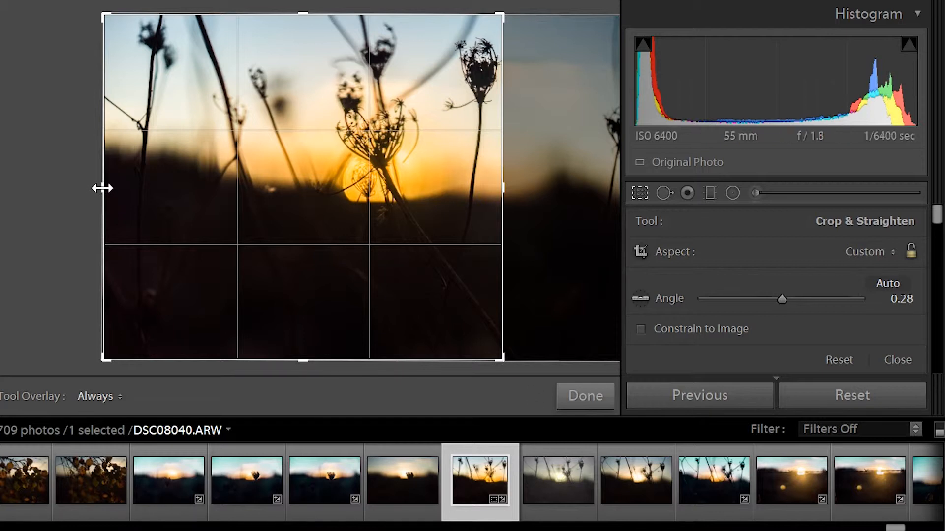
{"action": "left_click_drag", "start_coordinate": [101, 186], "coordinate": [184, 208]}
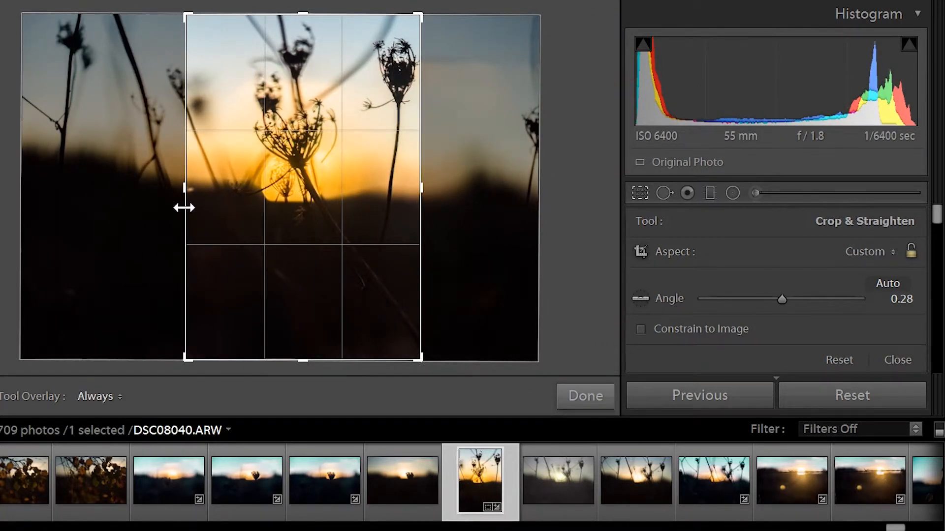
{"action": "left_click", "coordinate": [601, 396]}
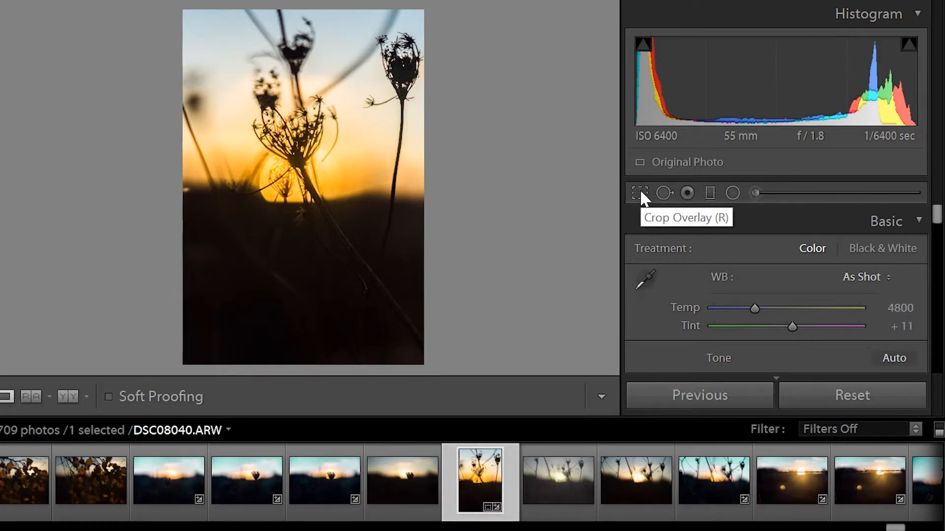
{"action": "key", "text": "ctrl+z"}
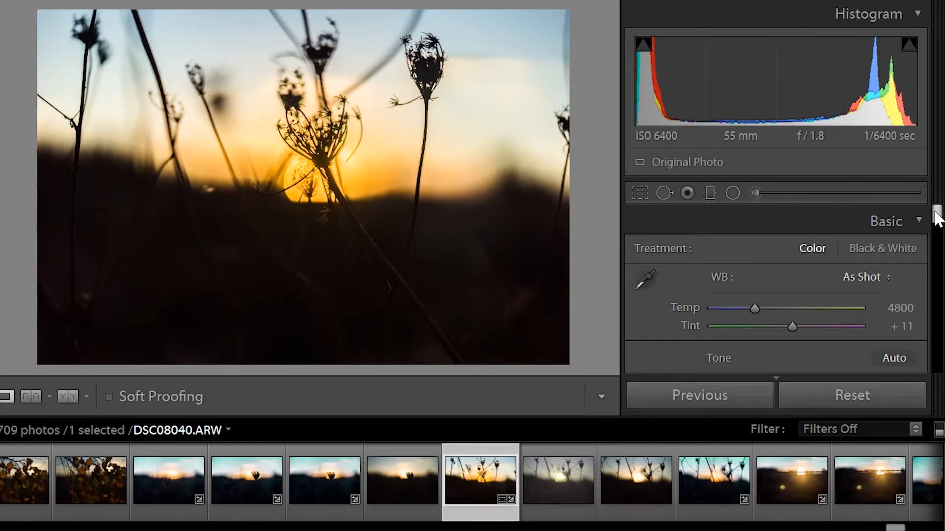
- Bring up the HSL panel with all Hue, Saturation and Luminance sliders shown together
{"action": "left_click_drag", "start_coordinate": [935, 211], "coordinate": [938, 270]}
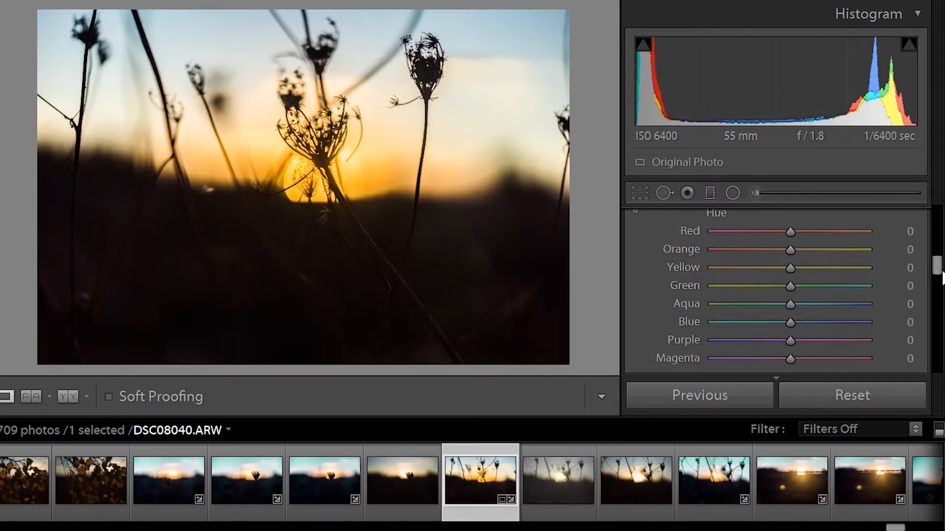
{"action": "scroll", "coordinate": [840, 261], "scroll_direction": "up", "scroll_amount": 1}
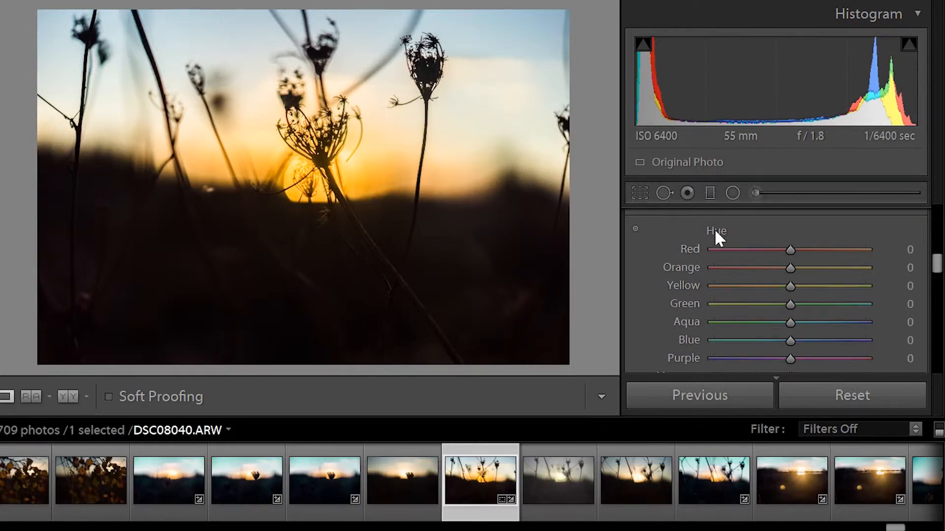
{"action": "left_click_drag", "start_coordinate": [935, 264], "coordinate": [935, 257]}
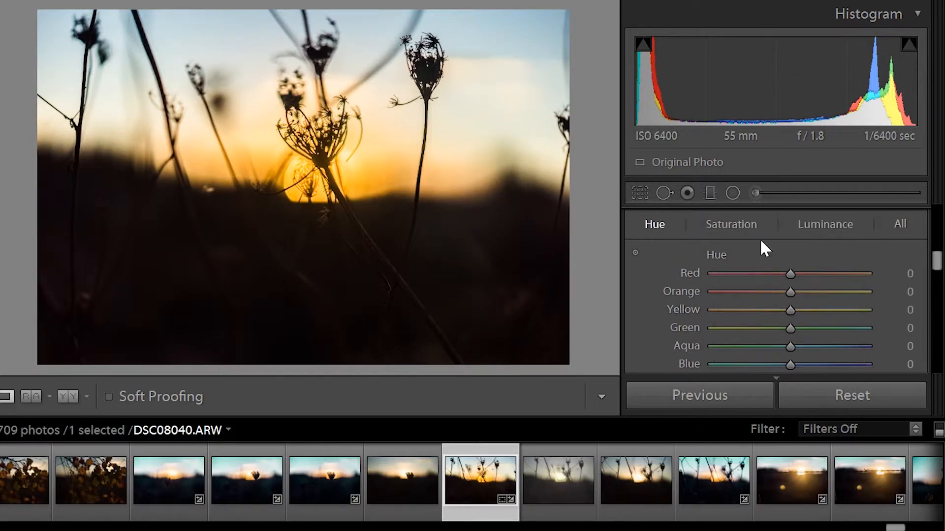
{"action": "left_click", "coordinate": [656, 222]}
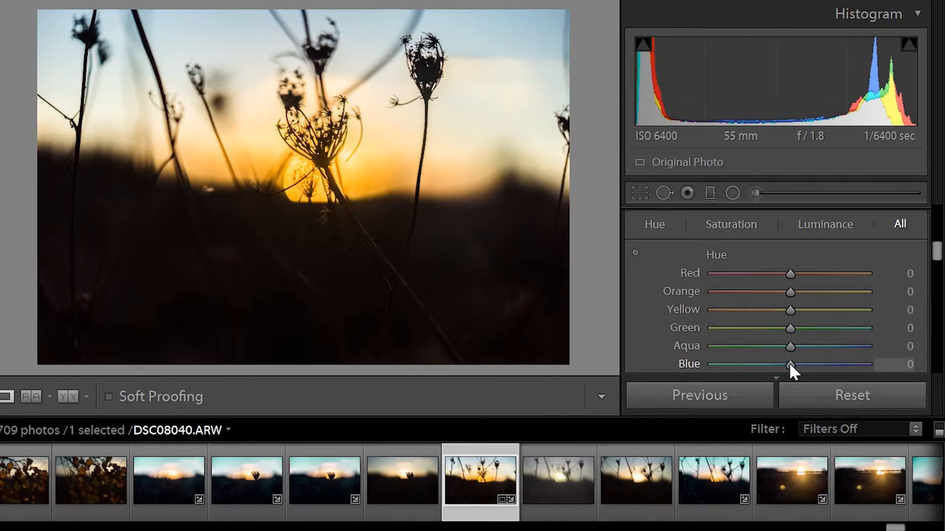
- Shift the Blue hue to -100 to give the sky a teal-green tint
{"action": "left_click_drag", "start_coordinate": [790, 364], "coordinate": [664, 366]}
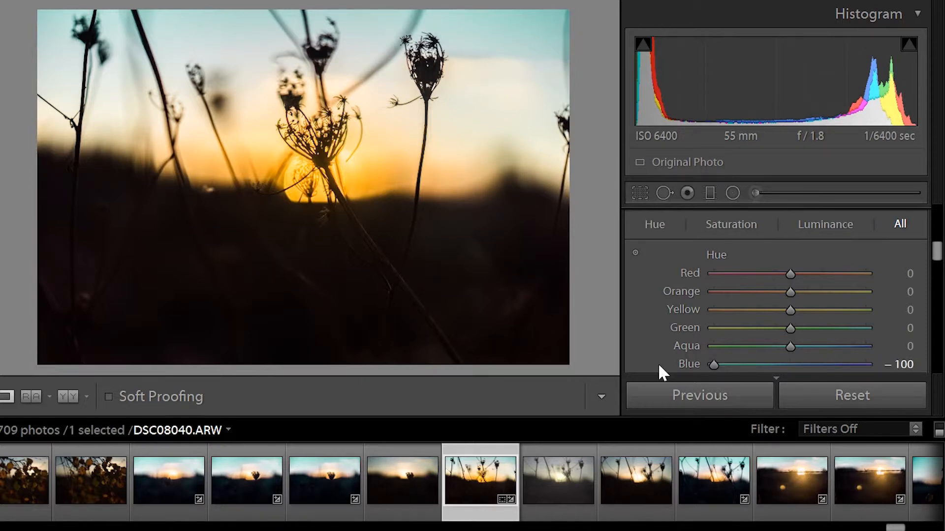
{"action": "left_click", "coordinate": [788, 365]}
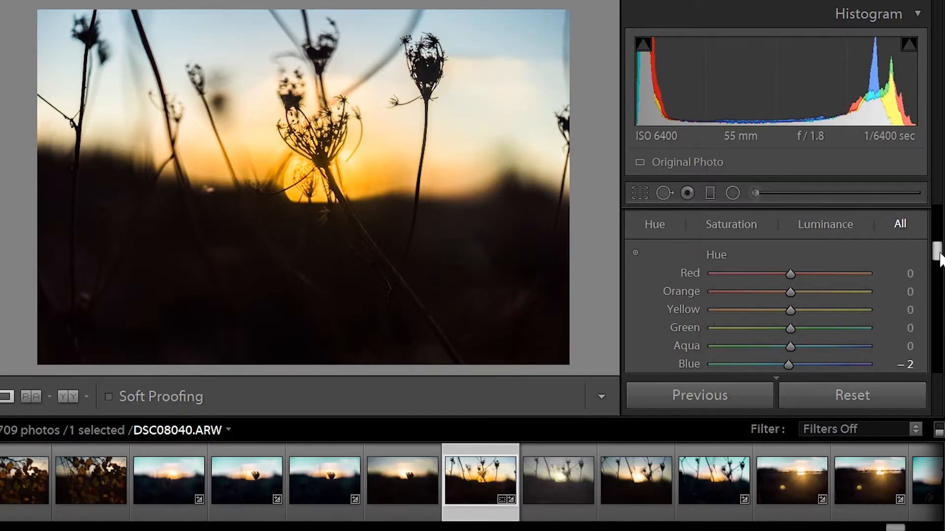
{"action": "left_click_drag", "start_coordinate": [939, 253], "coordinate": [939, 261]}
{"action": "left_click_drag", "start_coordinate": [789, 359], "coordinate": [627, 368]}
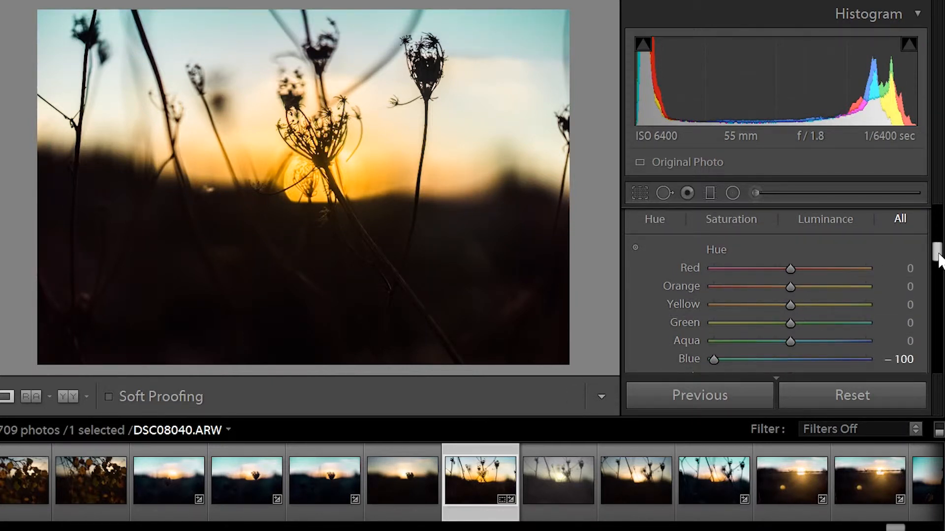
{"action": "left_click_drag", "start_coordinate": [940, 256], "coordinate": [935, 210]}
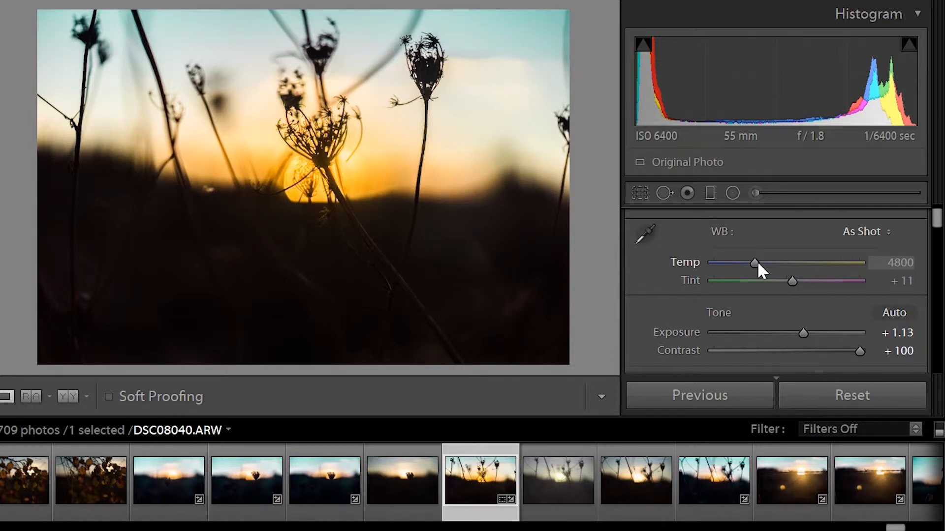
- Cool the white balance to a Custom Temp of 3644 for a strong cyan cast
{"action": "left_click_drag", "start_coordinate": [758, 264], "coordinate": [746, 264]}
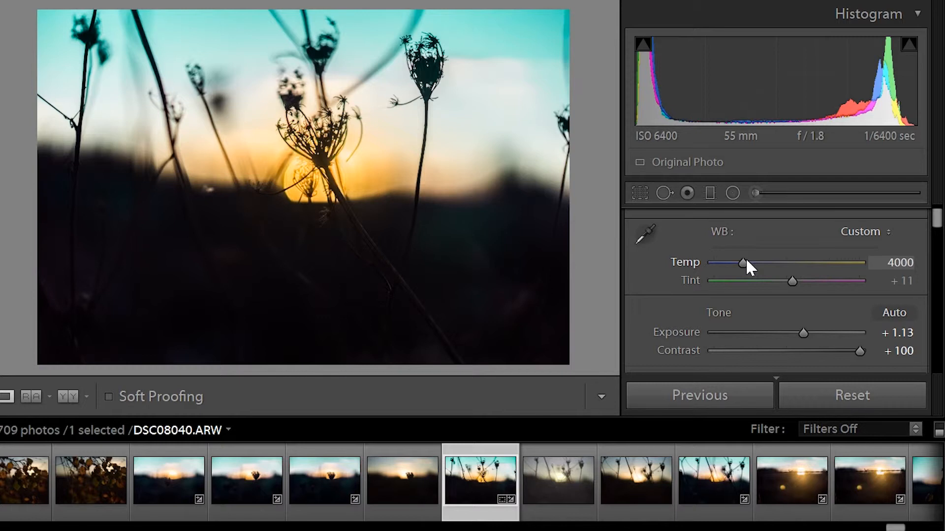
{"action": "left_click_drag", "start_coordinate": [746, 260], "coordinate": [737, 258]}
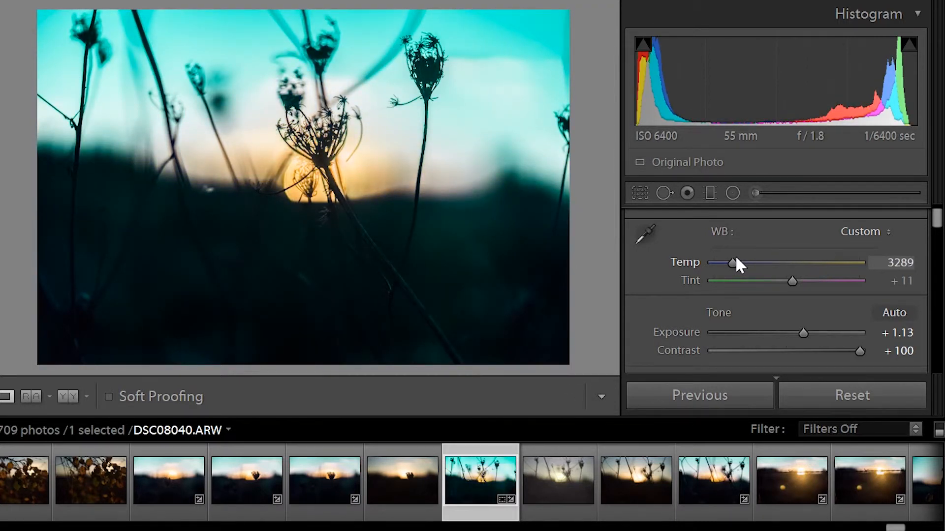
{"action": "left_click_drag", "start_coordinate": [736, 259], "coordinate": [741, 264]}
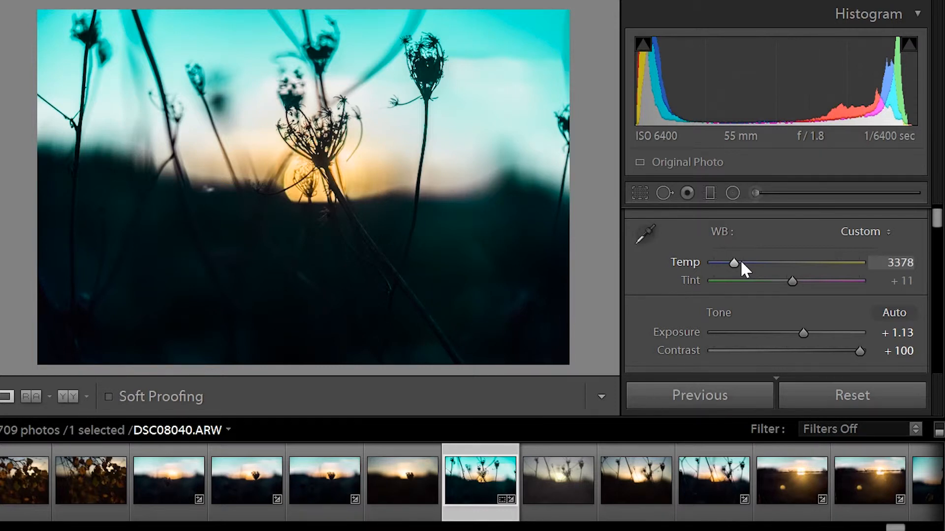
{"action": "mouse_move", "coordinate": [734, 262]}
{"action": "left_mouse_down"}
{"action": "mouse_move", "coordinate": [766, 261]}
{"action": "mouse_move", "coordinate": [721, 258]}
{"action": "mouse_move", "coordinate": [743, 258]}
{"action": "left_mouse_up"}
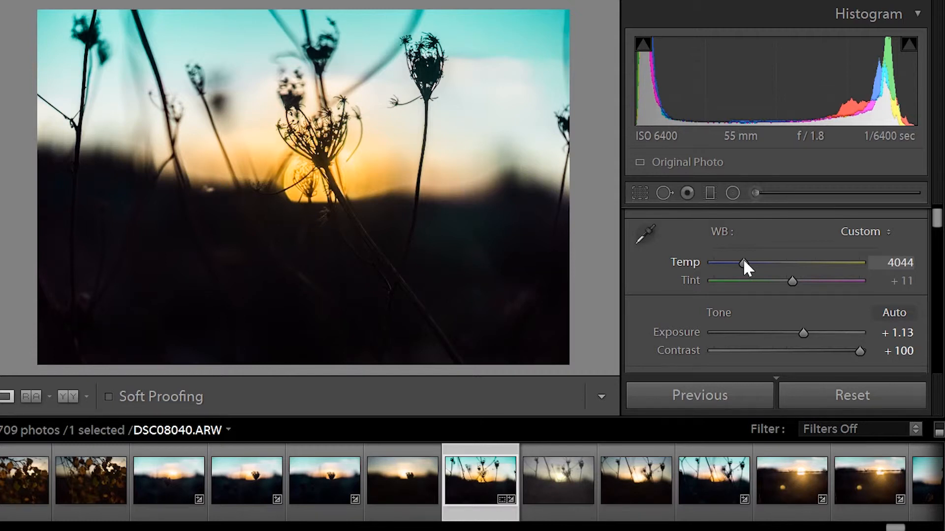
{"action": "left_click_drag", "start_coordinate": [743, 260], "coordinate": [744, 259]}
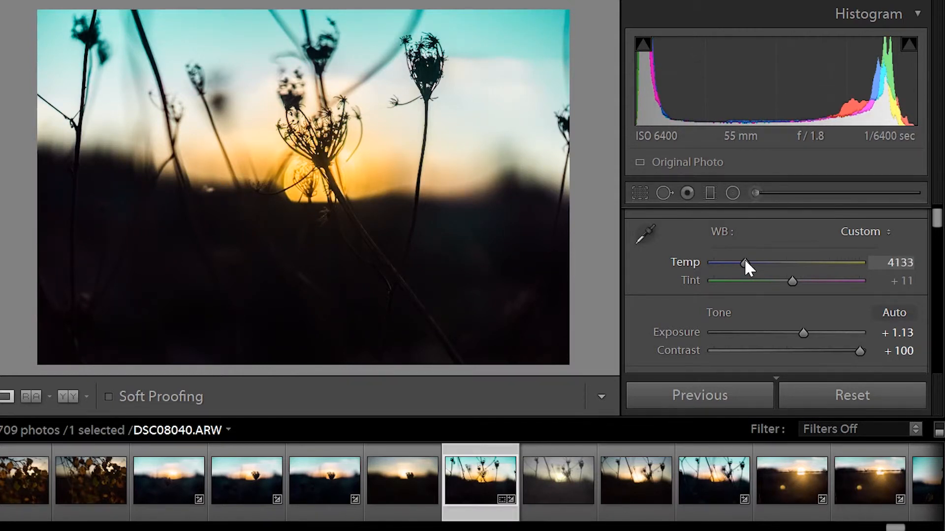
{"action": "mouse_move", "coordinate": [745, 263]}
{"action": "left_mouse_down"}
{"action": "mouse_move", "coordinate": [778, 262]}
{"action": "mouse_move", "coordinate": [738, 262]}
{"action": "left_mouse_up"}
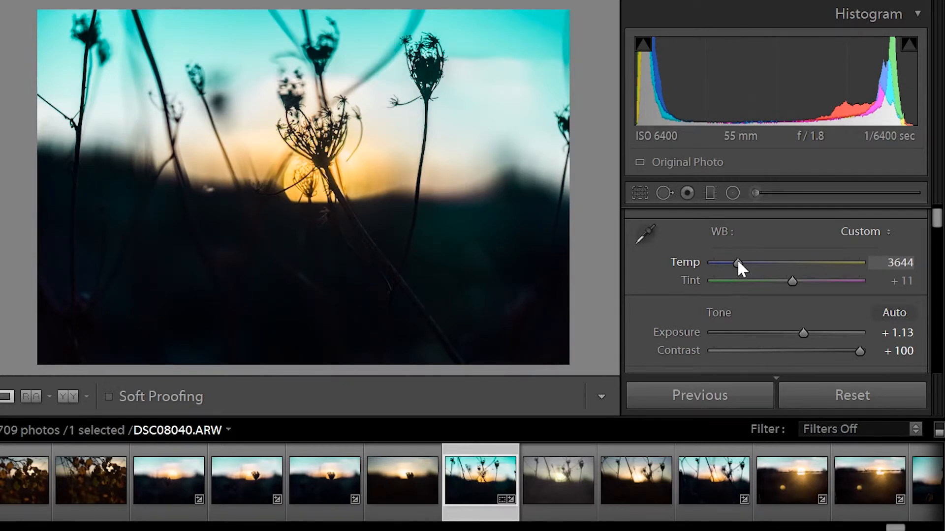
- Warm the Temp back up to 4578 for an orange sunset under soft teal sky
{"action": "left_click_drag", "start_coordinate": [738, 262], "coordinate": [748, 262]}
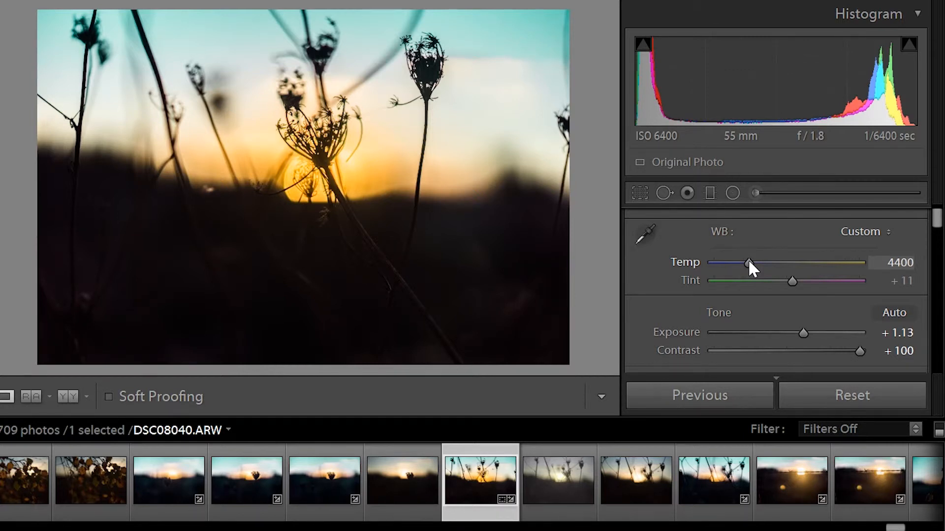
{"action": "left_click_drag", "start_coordinate": [749, 263], "coordinate": [751, 262]}
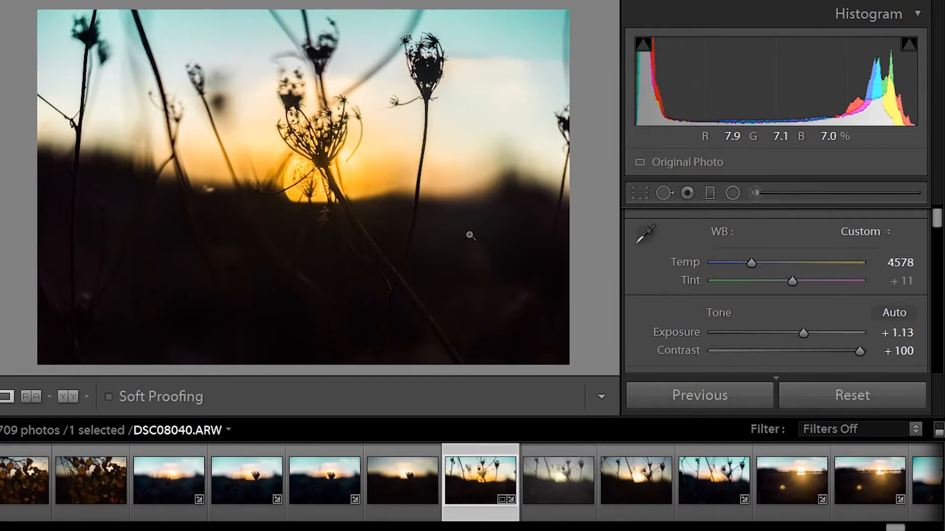
- Crop the photo to a tall portrait frame around the central seedheads
{"action": "left_click", "coordinate": [633, 193]}
{"action": "left_click_drag", "start_coordinate": [560, 186], "coordinate": [516, 190]}
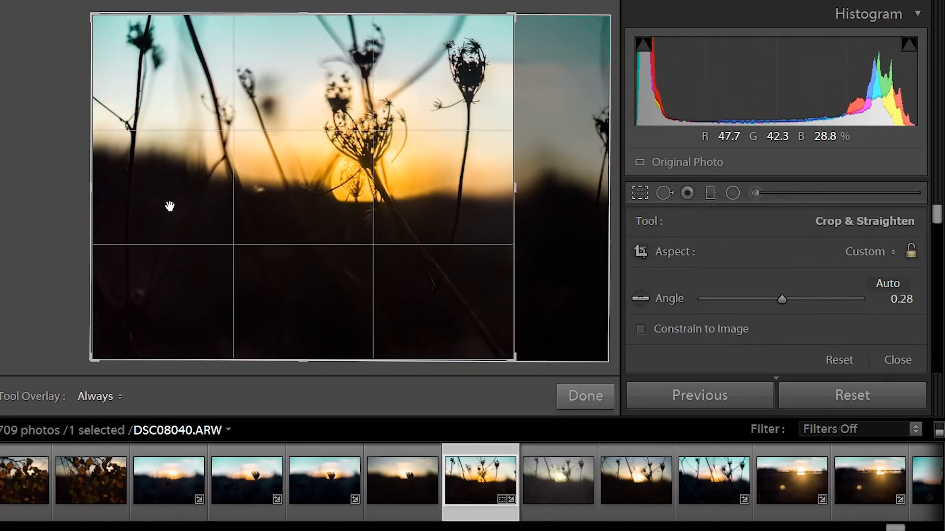
{"action": "left_click_drag", "start_coordinate": [95, 186], "coordinate": [175, 191]}
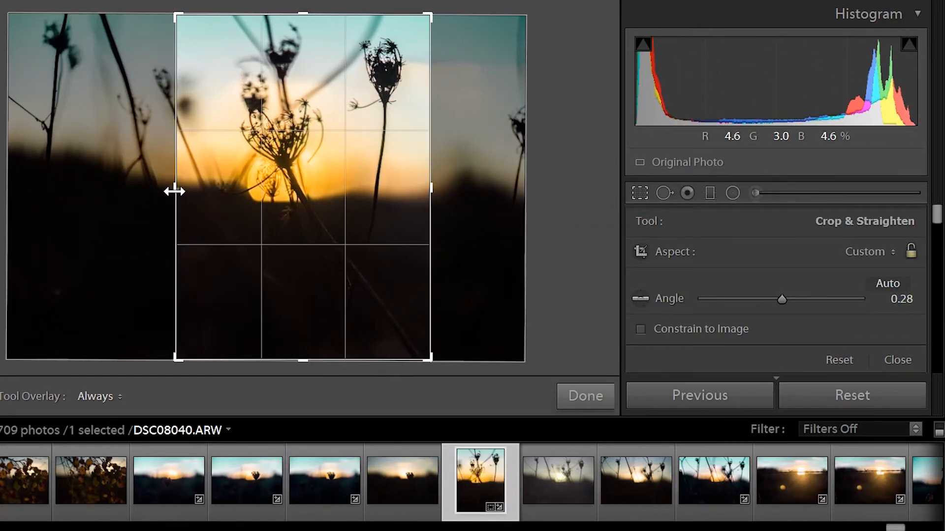
{"action": "left_click", "coordinate": [580, 401]}
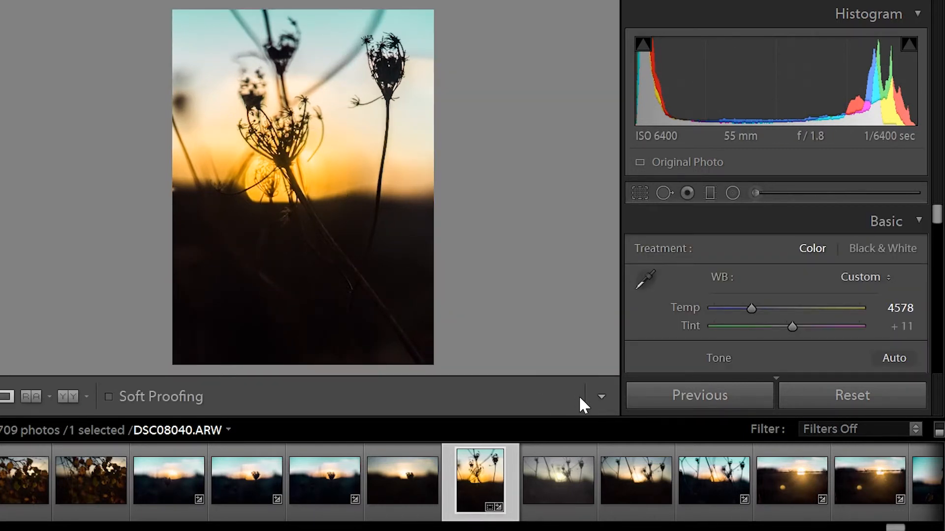
{"action": "left_click_drag", "start_coordinate": [935, 212], "coordinate": [938, 220]}
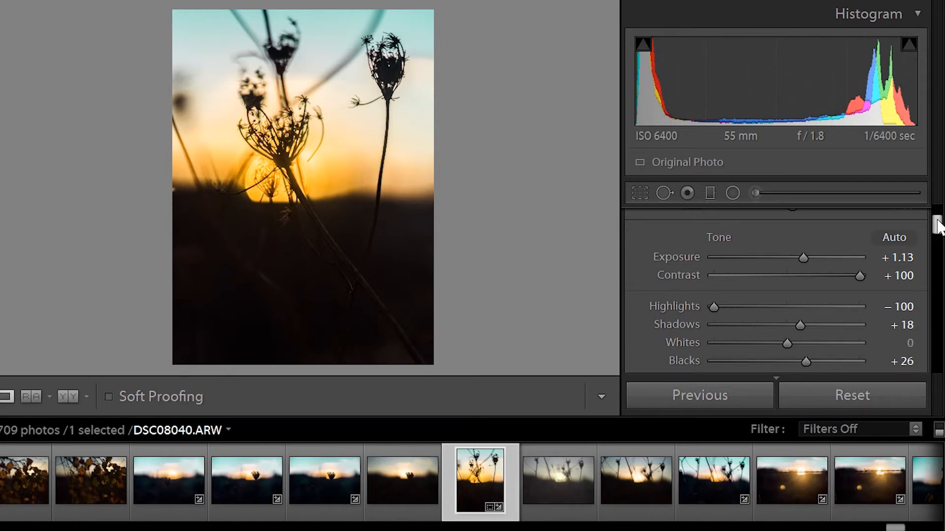
{"action": "left_click_drag", "start_coordinate": [937, 226], "coordinate": [936, 317]}
- Set Sharpening Amount to 75 and Luminance noise reduction to 4 in the Detail panel
{"action": "left_click_drag", "start_coordinate": [739, 244], "coordinate": [785, 242]}
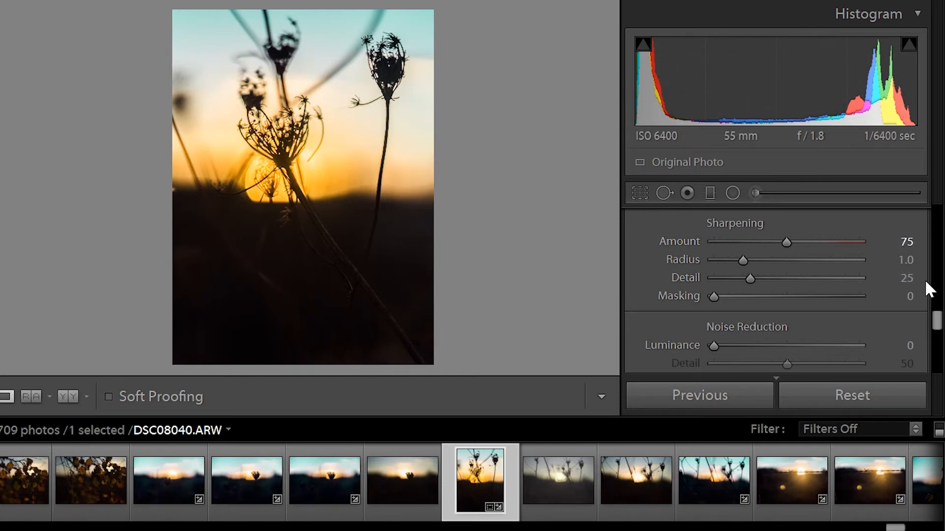
{"action": "left_click_drag", "start_coordinate": [934, 318], "coordinate": [931, 327]}
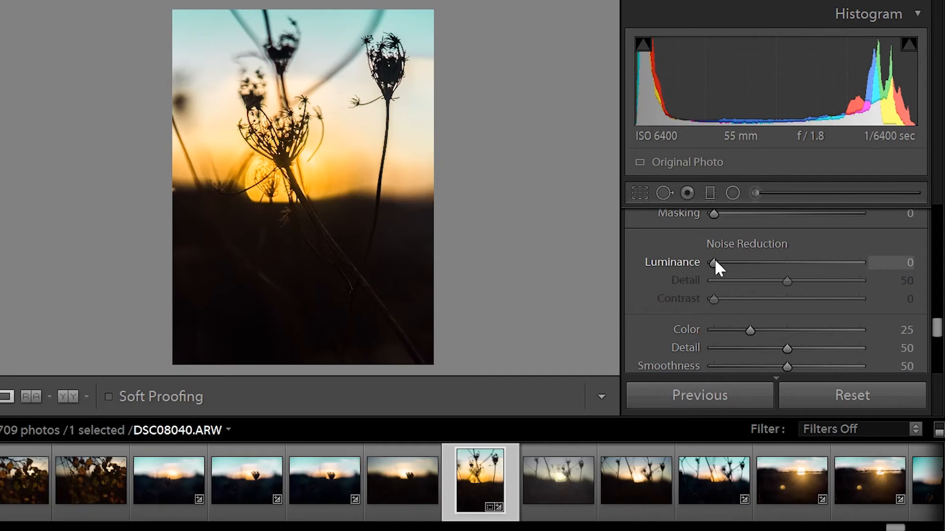
{"action": "mouse_move", "coordinate": [715, 261]}
{"action": "left_mouse_down"}
{"action": "mouse_move", "coordinate": [734, 264]}
{"action": "mouse_move", "coordinate": [719, 261]}
{"action": "left_mouse_up"}
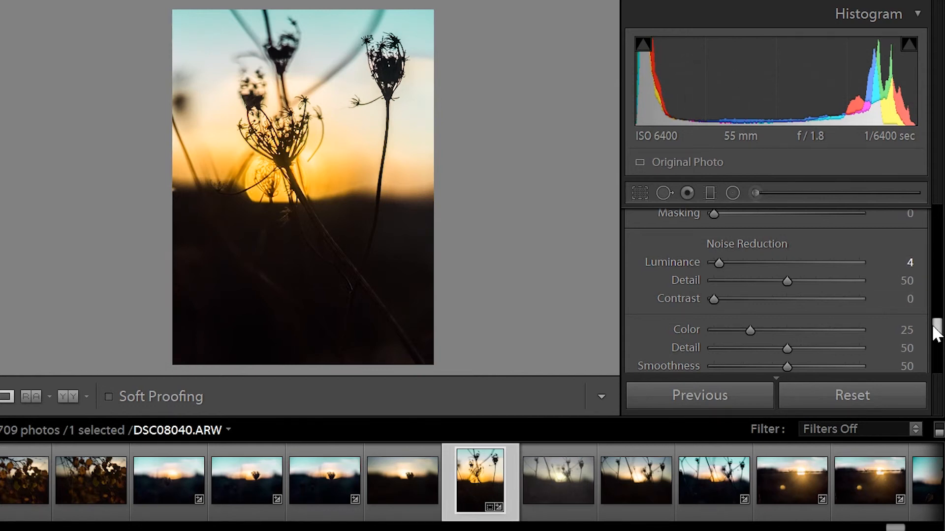
{"action": "mouse_move", "coordinate": [934, 326]}
{"action": "left_mouse_down"}
{"action": "mouse_move", "coordinate": [935, 344]}
{"action": "mouse_move", "coordinate": [937, 324]}
{"action": "left_mouse_up"}
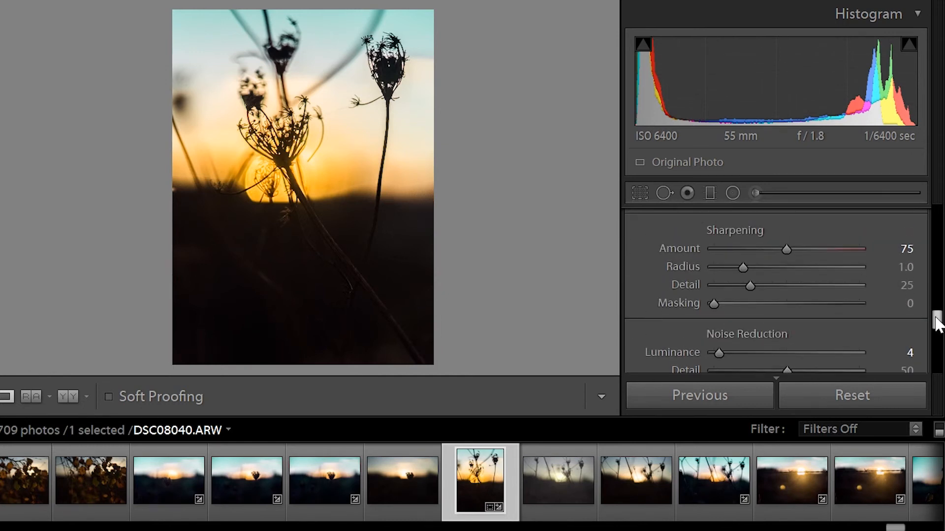
{"action": "left_click_drag", "start_coordinate": [936, 322], "coordinate": [936, 212]}
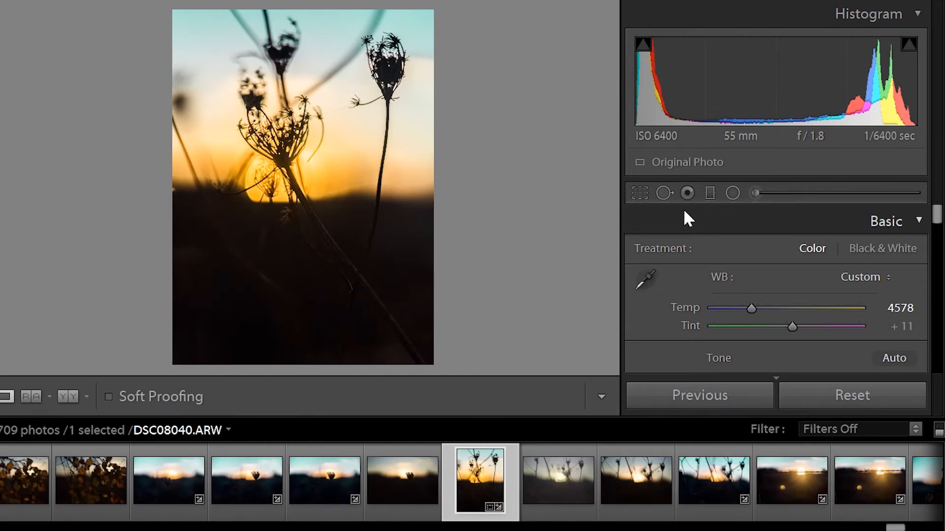
- Compare the teal-sky edit with the warmer original in the Left/Right Before & After view
{"action": "left_click", "coordinate": [60, 396]}
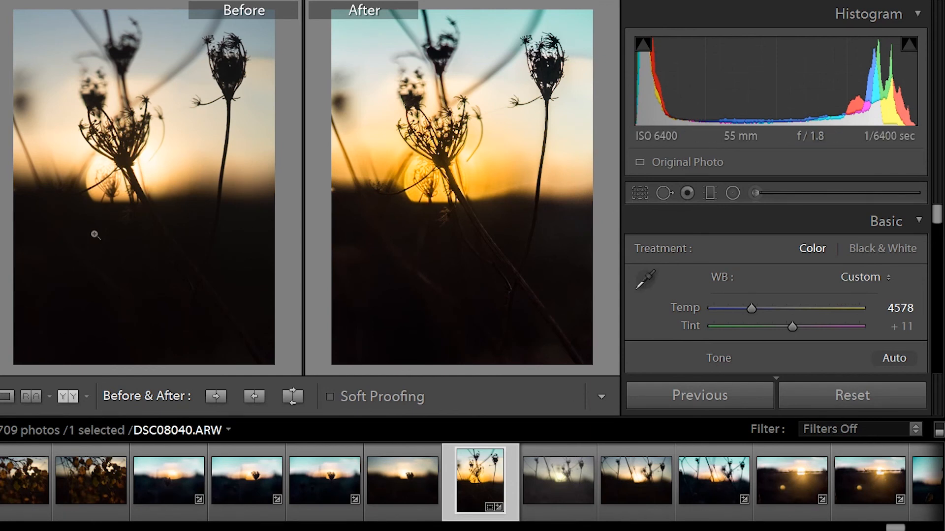
{"action": "left_click", "coordinate": [74, 397]}
{"action": "left_click", "coordinate": [74, 396]}
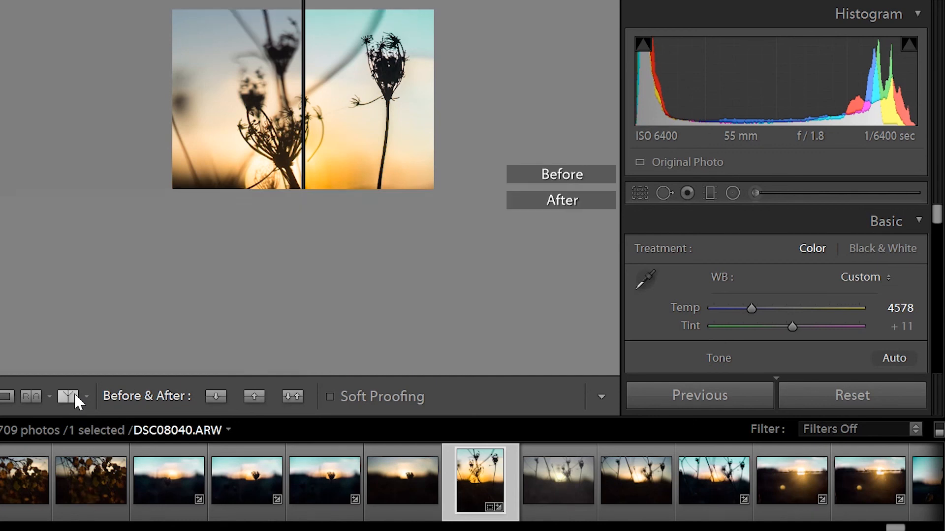
{"action": "left_click", "coordinate": [75, 396]}
{"action": "left_click", "coordinate": [75, 396]}
{"action": "left_click", "coordinate": [75, 396]}
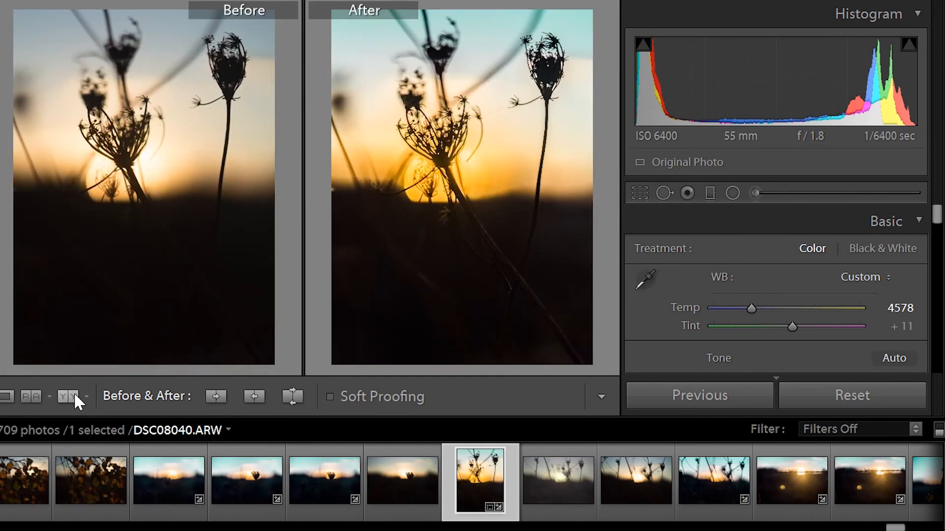